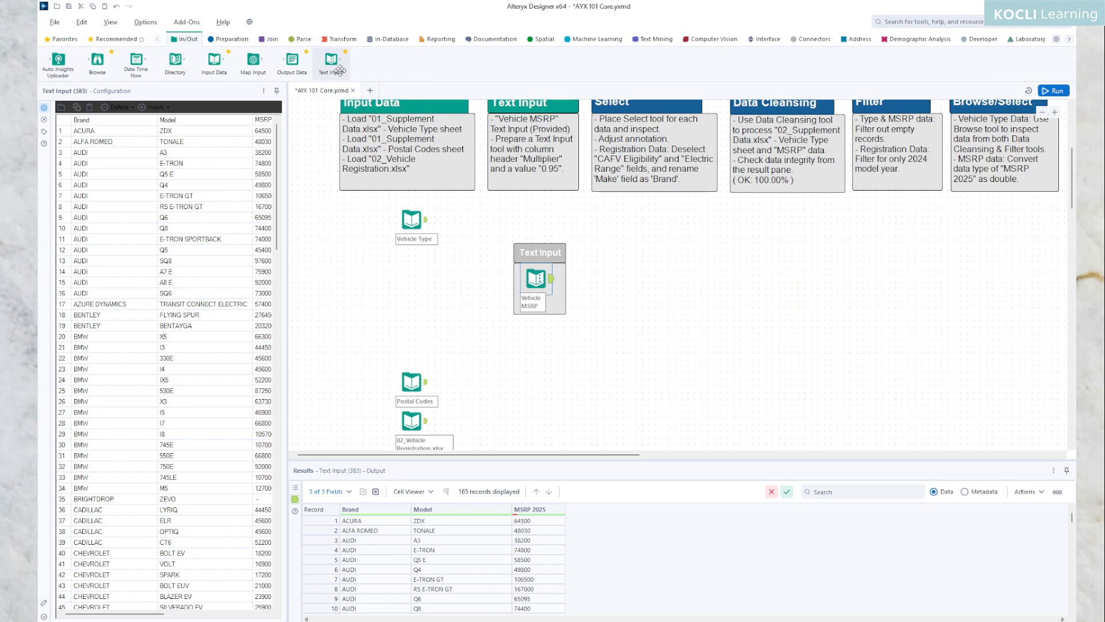
Place a new Text Input tool on the canvas directly below the Vehicle MSRP tool
left_click_drag(339, 69, 536, 343)
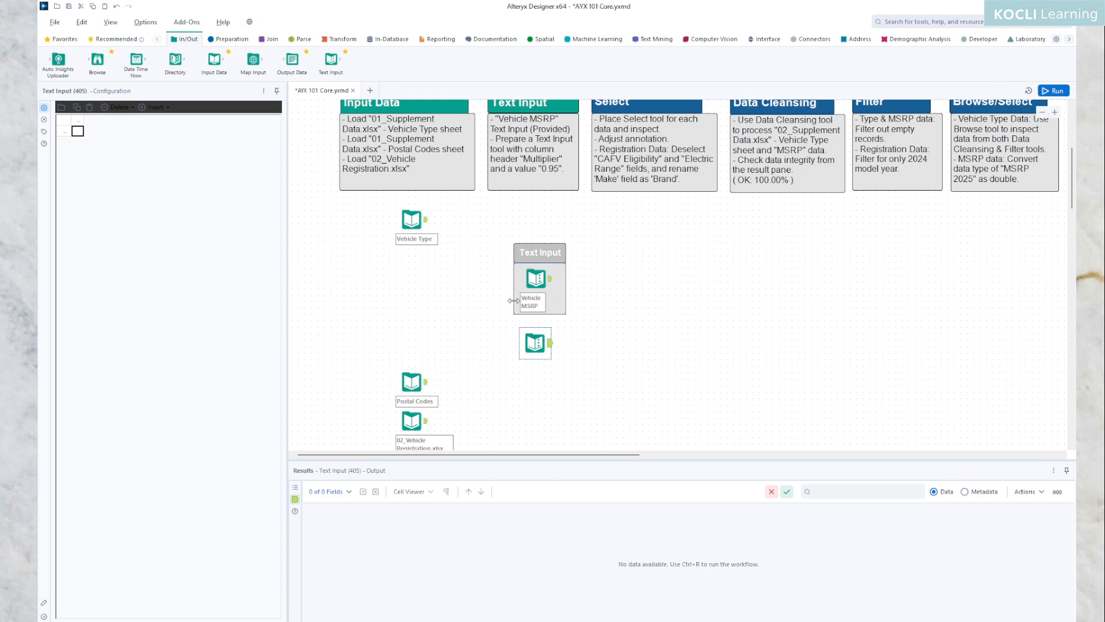
scroll(486, 378, "up", 2)
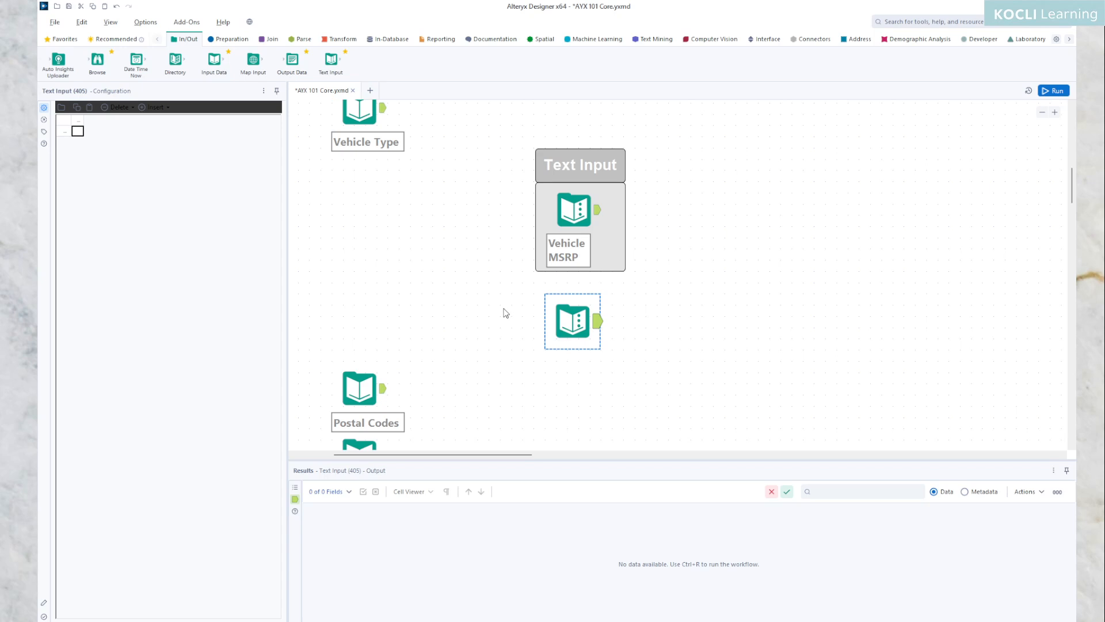
scroll(506, 313, "down", 2)
left_click_drag(487, 313, 515, 357)
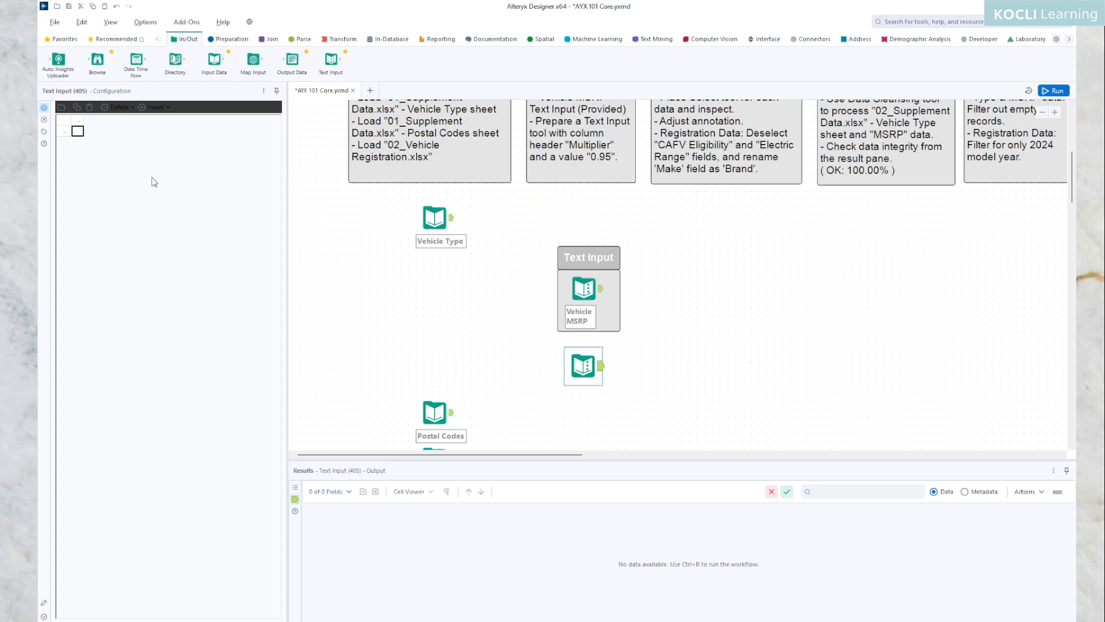
Name the new Text Input table's three column headers Brand, Model and MSRP
left_click(79, 121)
type("Brand")
key("Tab")
type("Model")
key("Tab")
type("MSRP")
key("Return")
Fill the first row with Brand Audi, Model Q5 and MSRP 50000
key("Left")
key("Left")
type("Aud")
key("Tab")
type("Q5")
key("Tab")
type("50000")
key("Return")
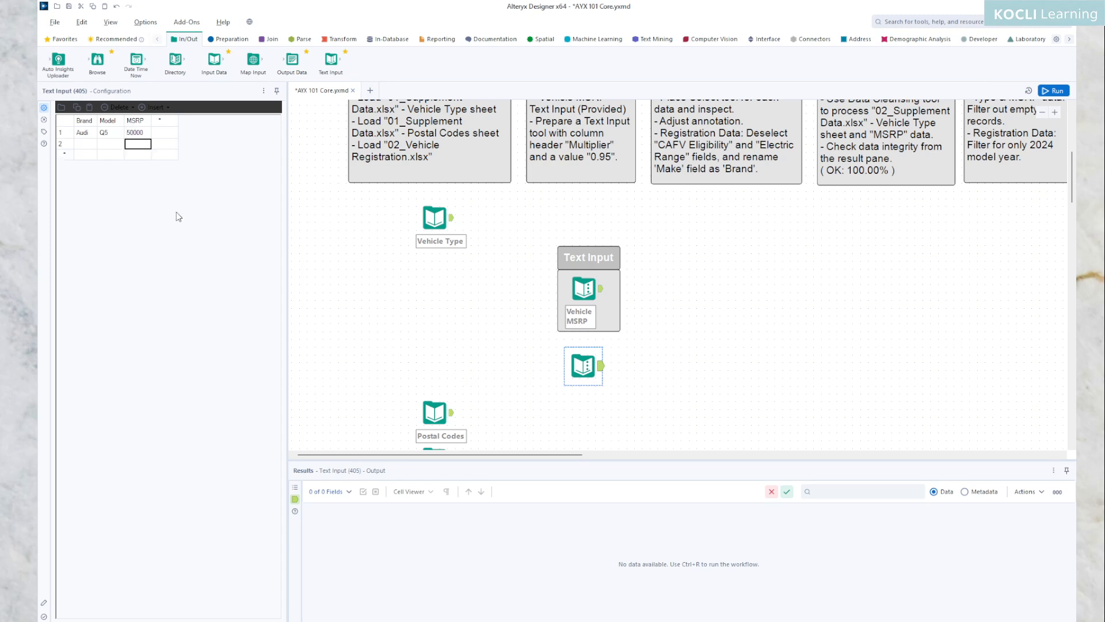
Fill the second row with Brand BMW, Model X5 and MSRP 53000
key("Left")
key("Left")
key("Right")
key("Right")
key("Up")
key("Down")
key("Left")
key("Left")
type("BMW")
key("Tab")
type("X5")
key("Tab")
type("53000")
key("Return")
Fill the third row with Brand Genesis, Model GV70 and MSRP 45000
key("Left")
key("Left")
type("Genesis")
key("Tab")
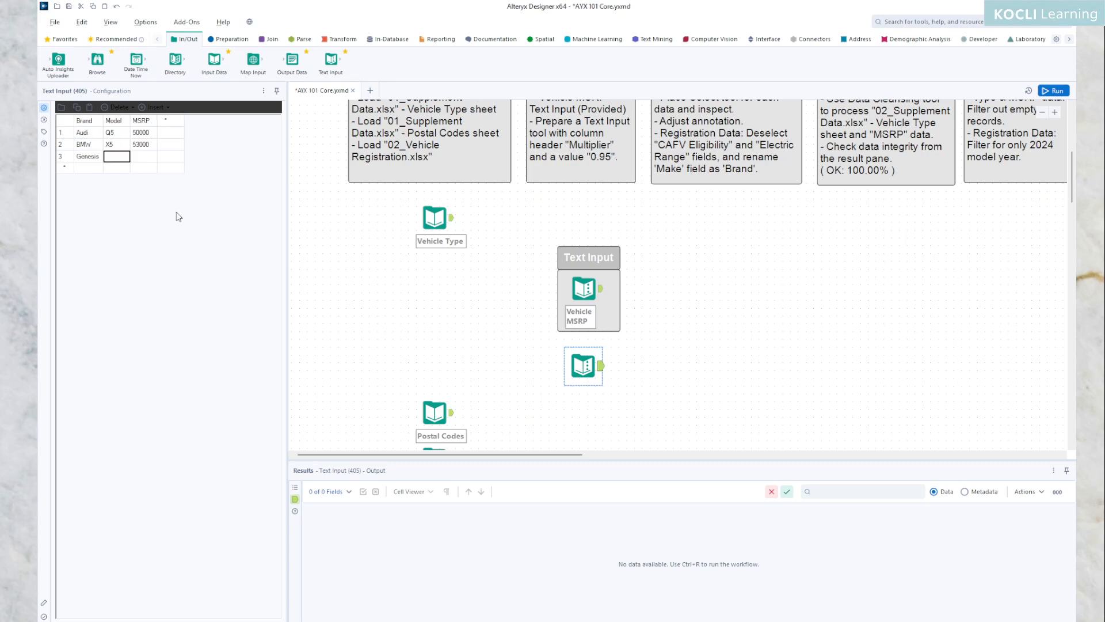
type("GV70")
key("Tab")
type("45000")
key("Return")
Delete the empty fourth row from the Text Input table
left_click(65, 168)
left_click(126, 109)
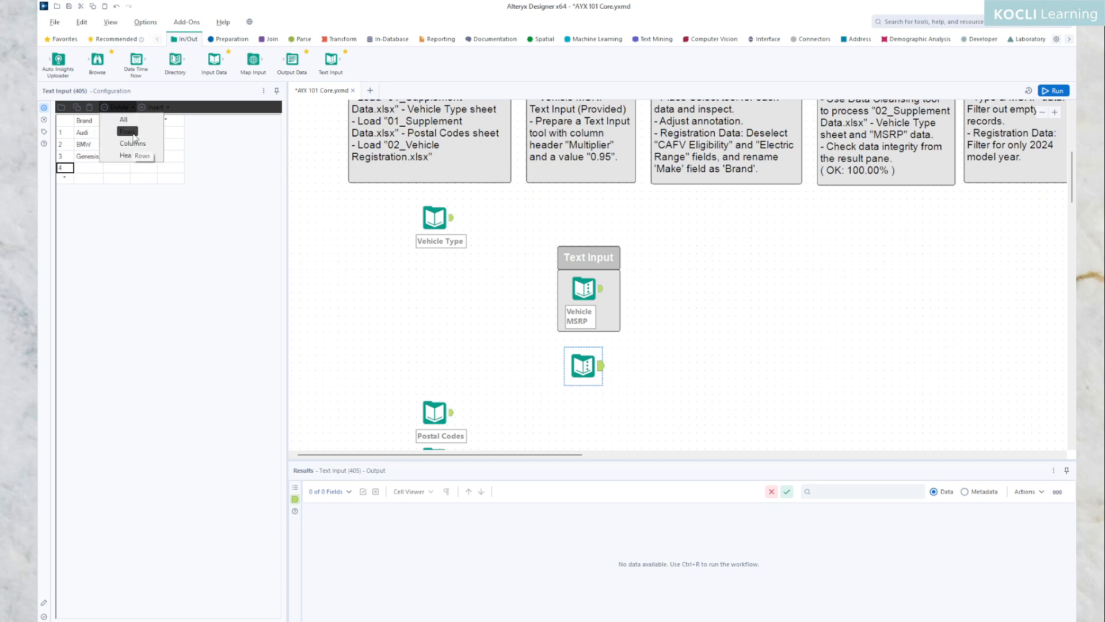
left_click(127, 131)
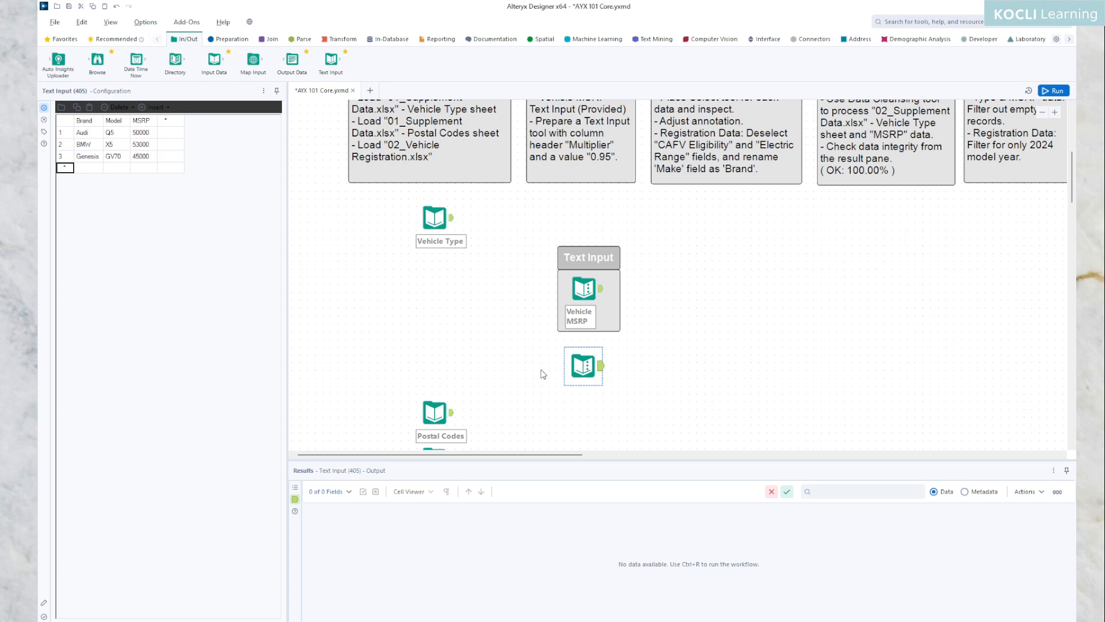
Run the workflow and switch the new Text Input tool's results to the metadata view
left_click(1058, 91)
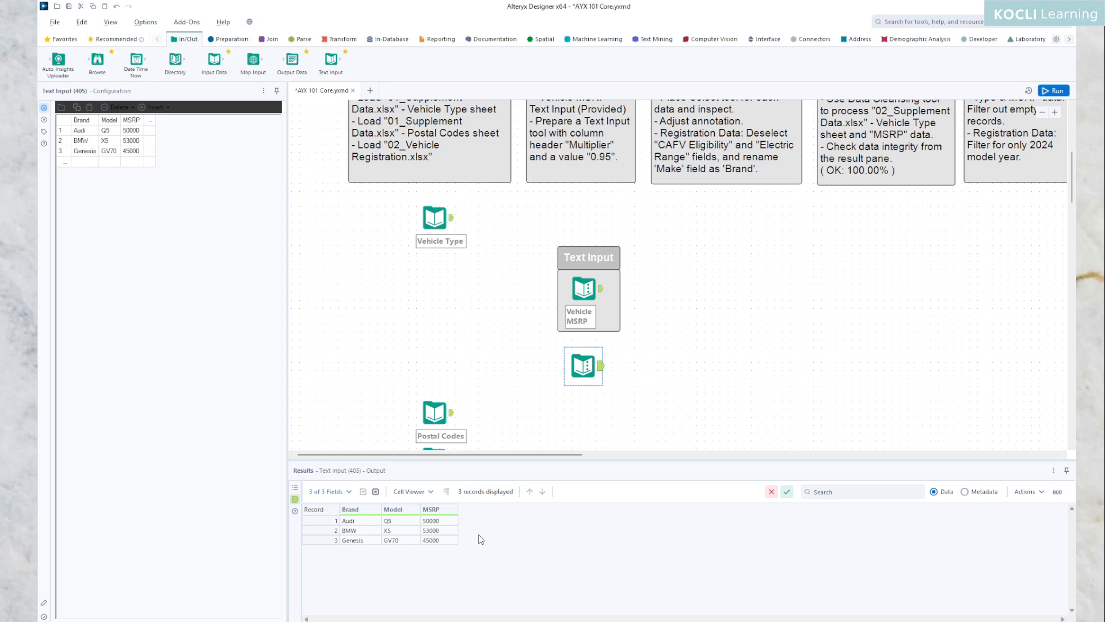
mouse_move(408, 510)
left_click(966, 493)
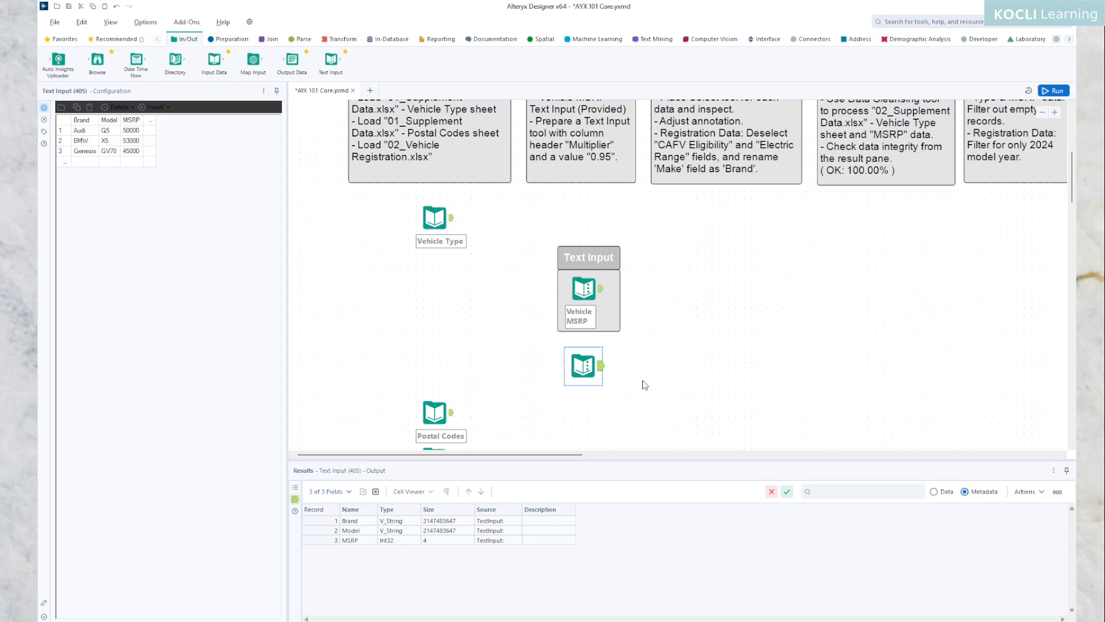
scroll(643, 381, "up", 2)
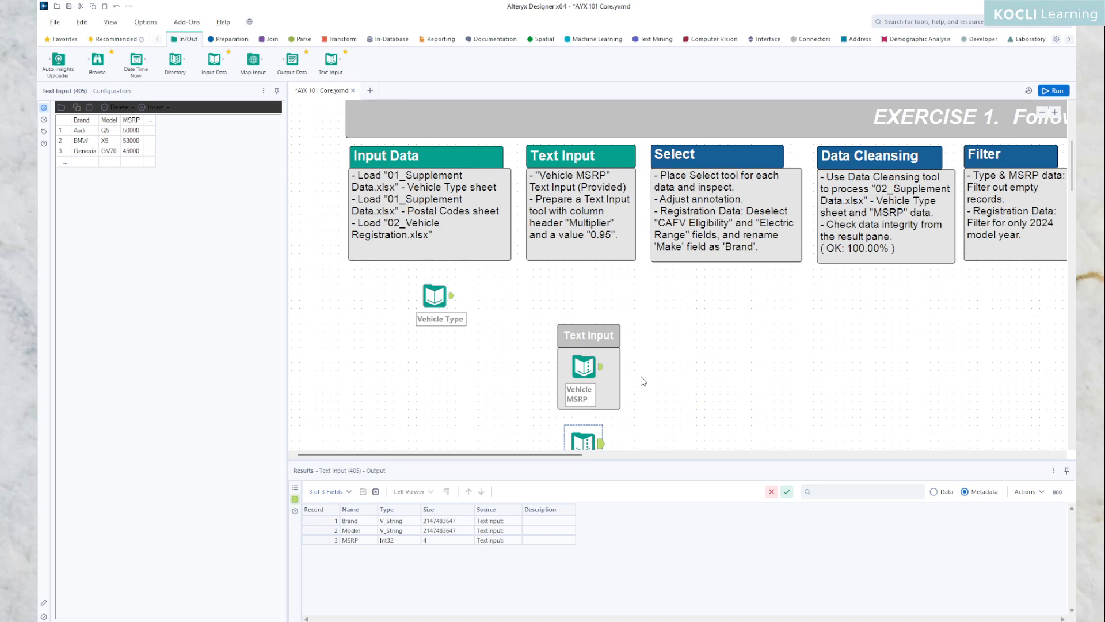
scroll(643, 381, "down", 1)
scroll(643, 381, "up", 1)
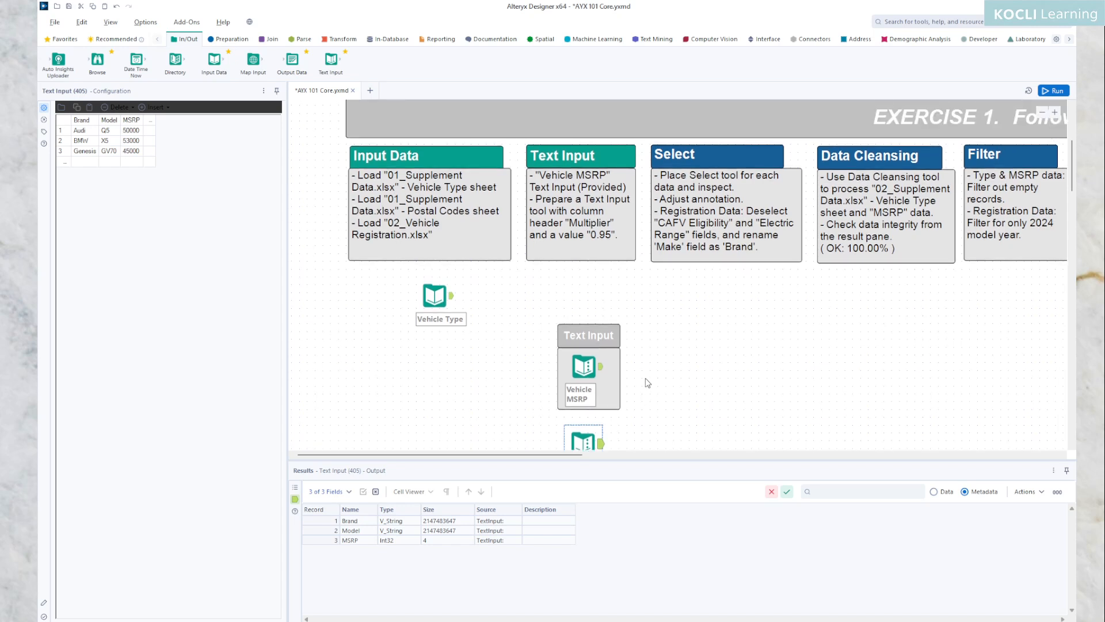